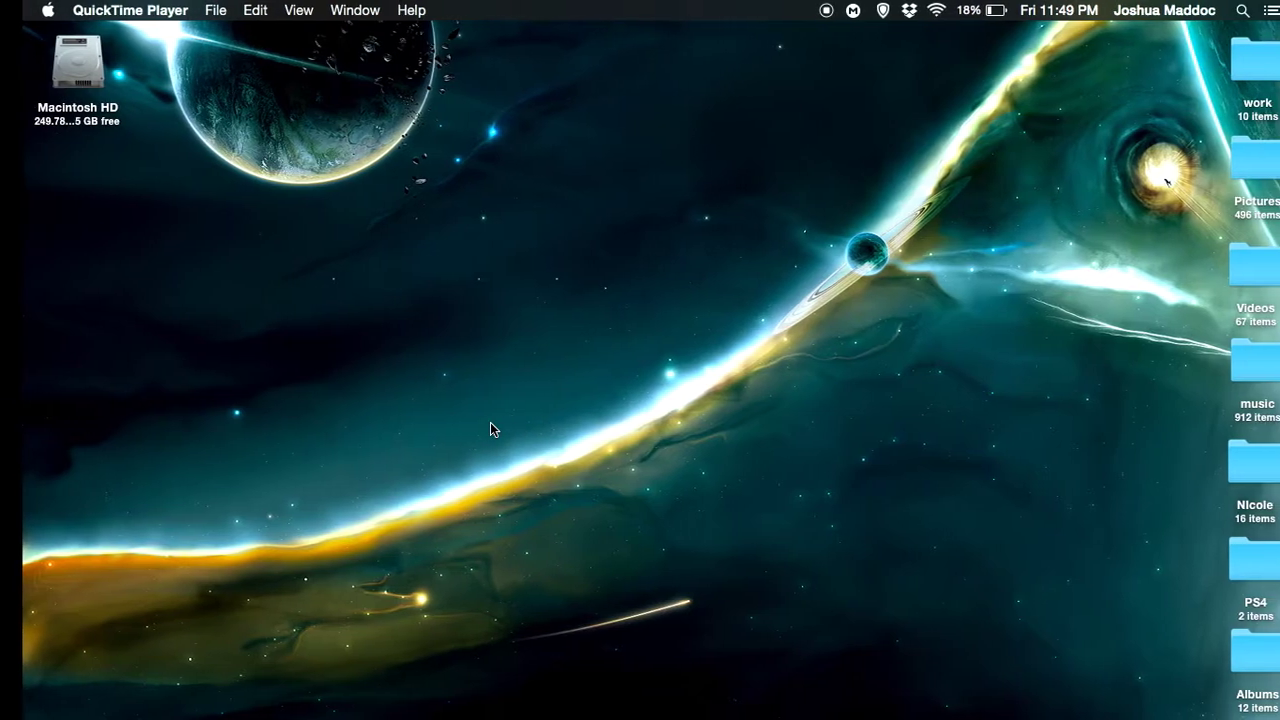
# Open BitTorrent's Mac download page in Safari from the Dock.
pyautogui.click(130, 708)
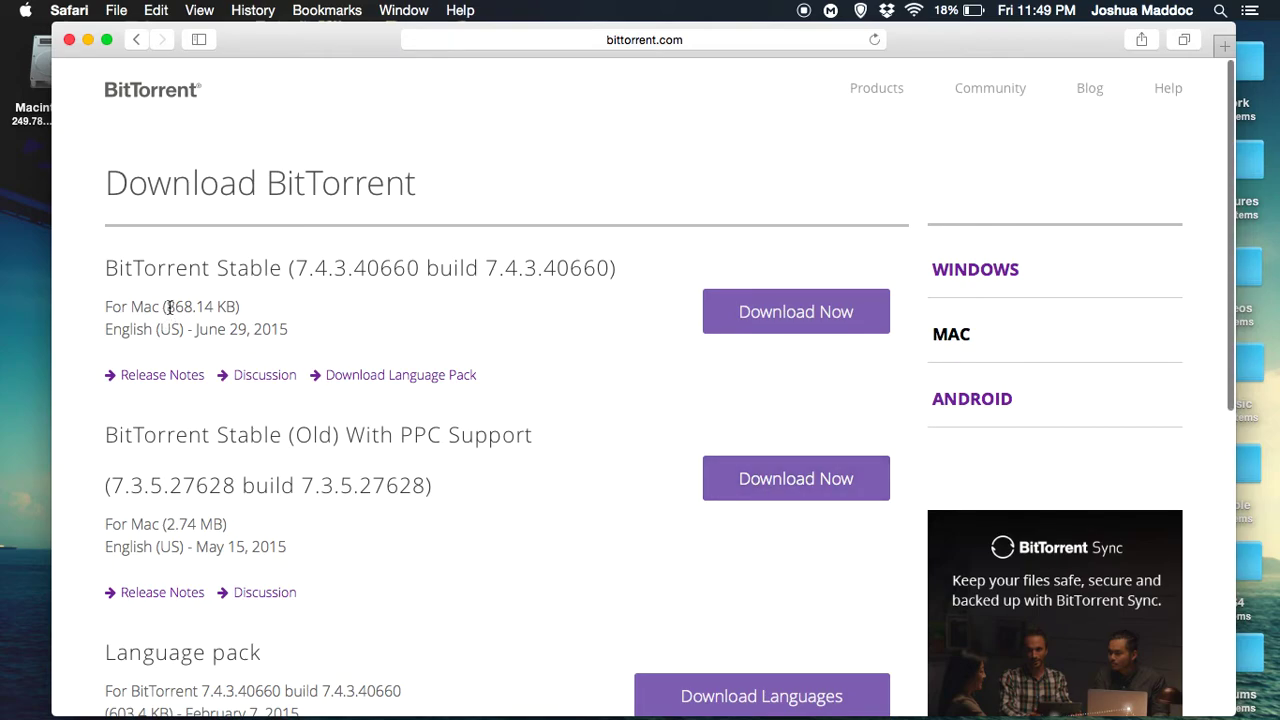
# Compare the 868.14 KB and 2.74 MB builds and download the PPC-supporting installer.
pyautogui.moveTo(167, 306); pyautogui.dragTo(225, 306)
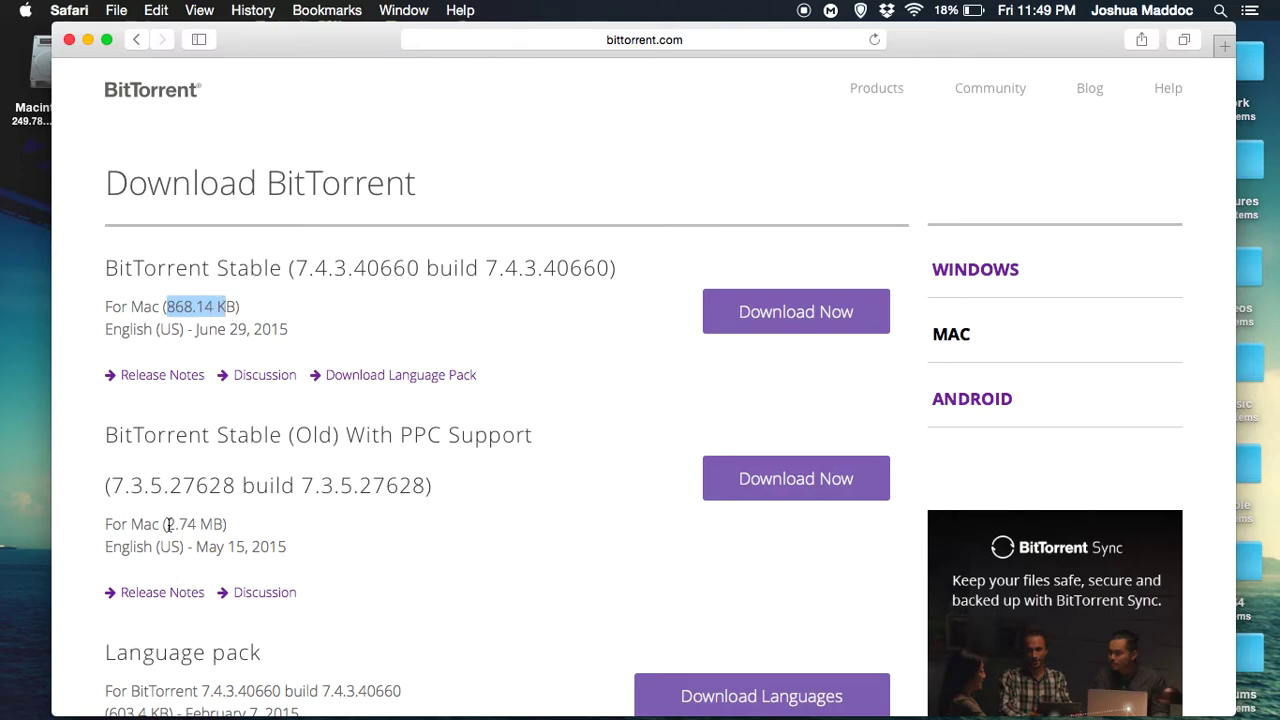
pyautogui.moveTo(168, 524); pyautogui.dragTo(207, 524)
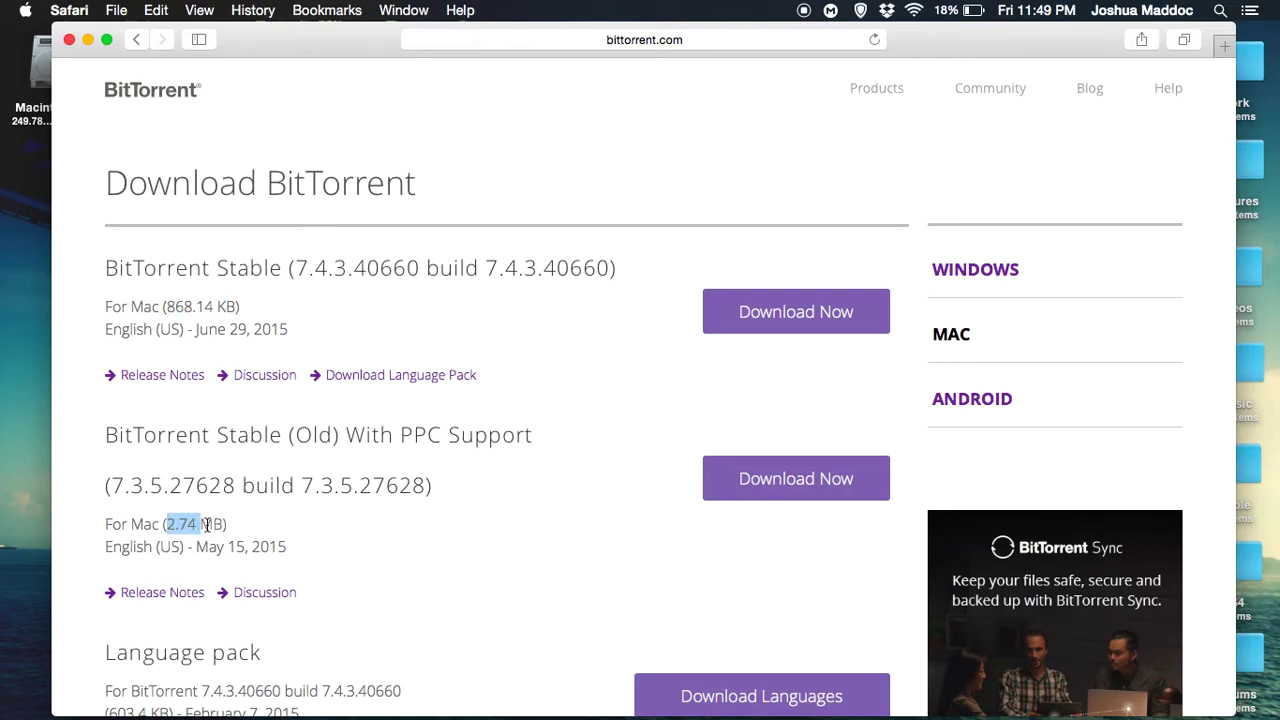
pyautogui.click(799, 483)
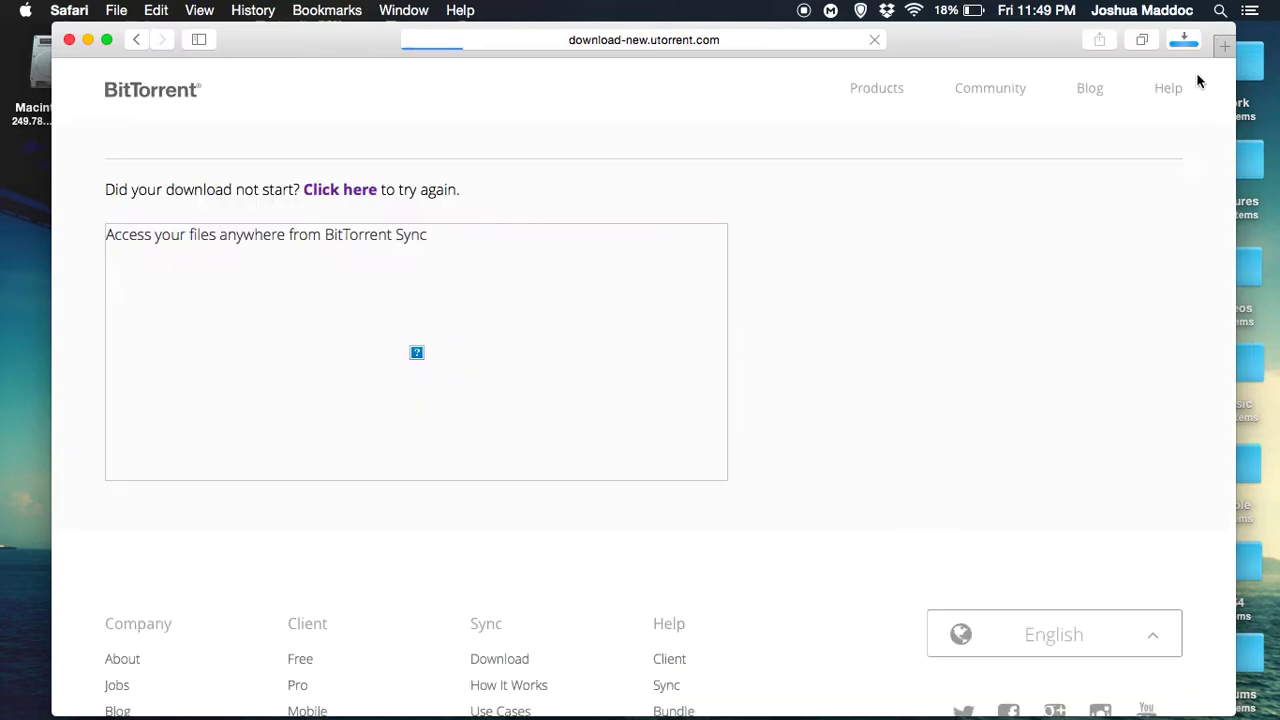
# Restart the BitTorrent-7.3.5.dmg download from the Downloads popover, then hide Safari.
pyautogui.click(1184, 46)
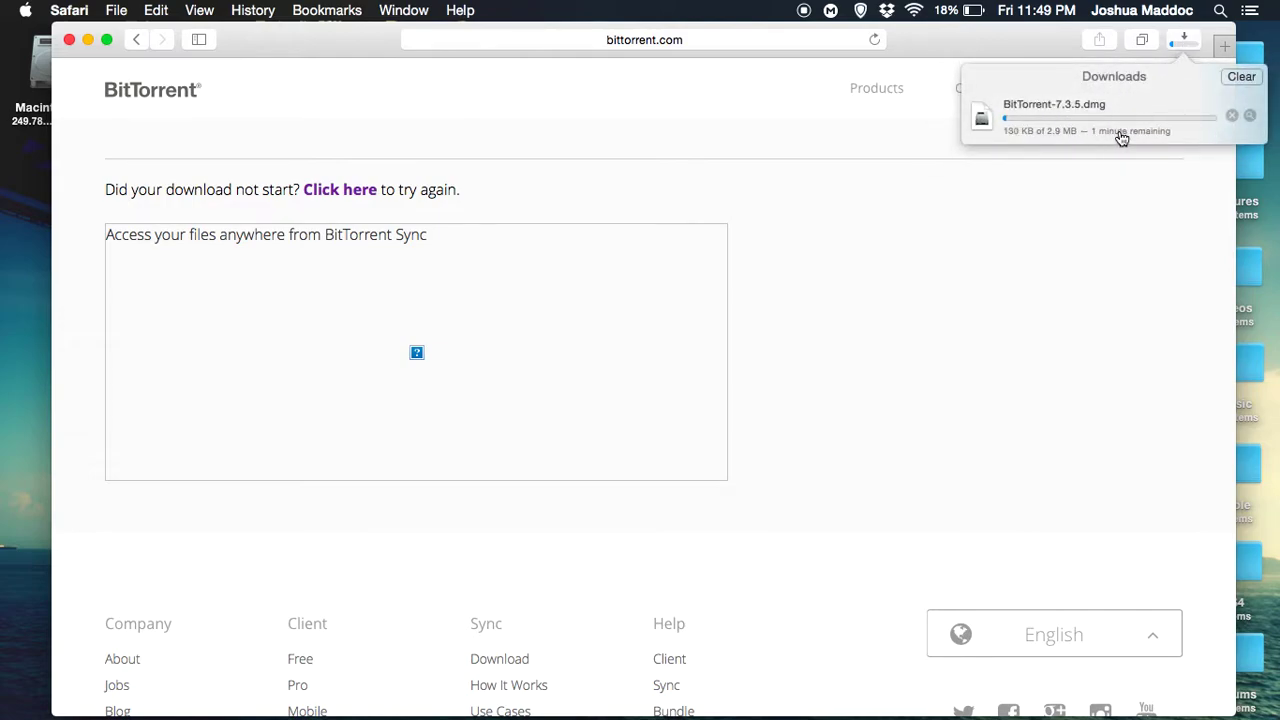
pyautogui.click(1232, 116)
pyautogui.click(1241, 76)
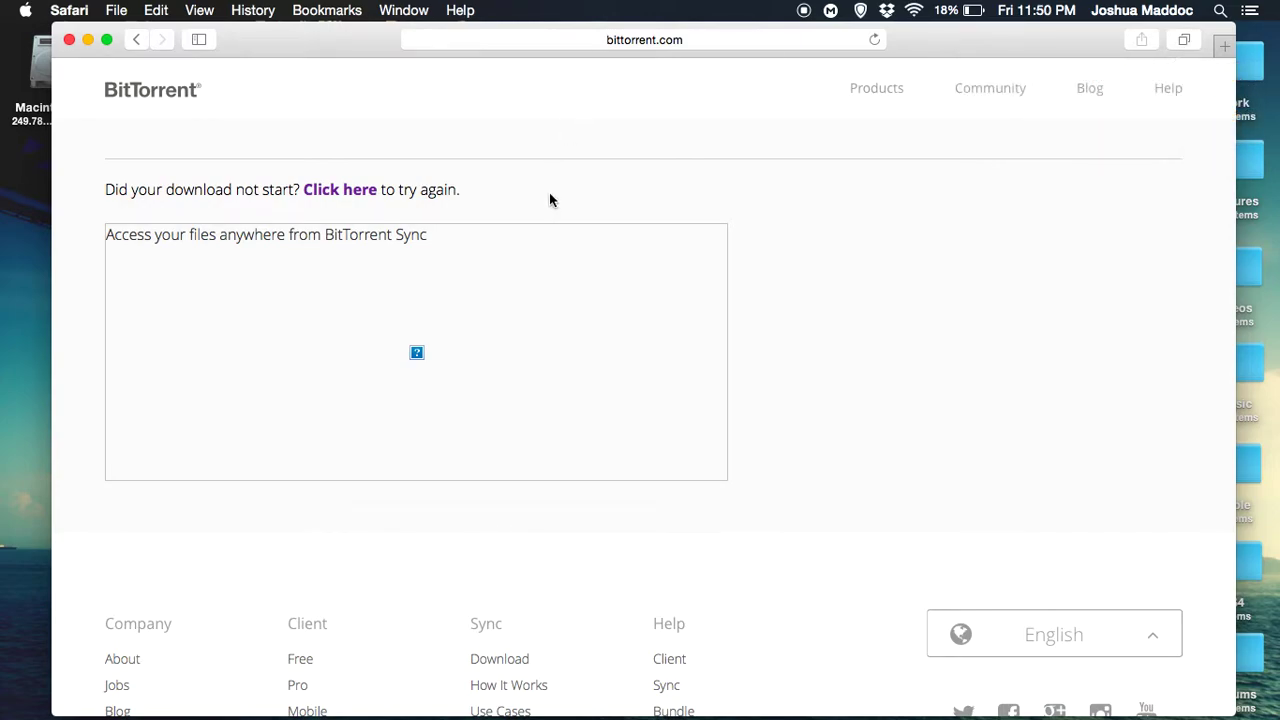
pyautogui.press('super+h')
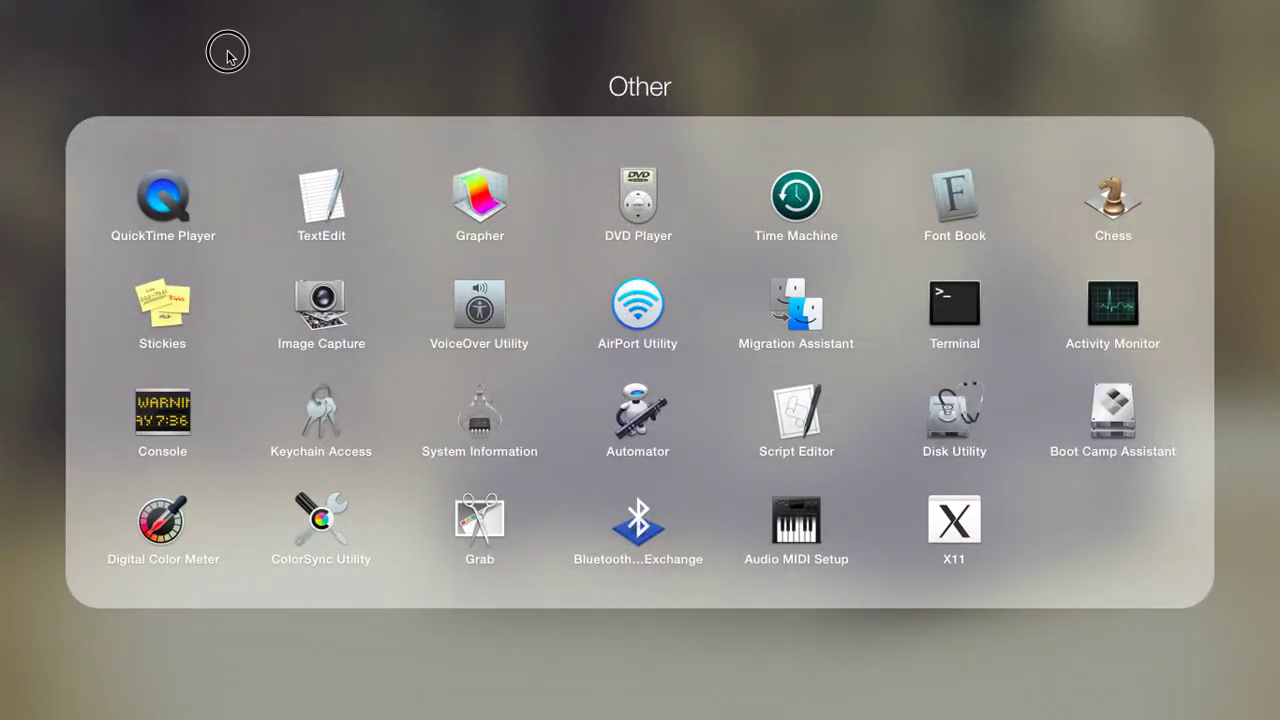
# Close the Other folder, swipe to Launchpad's second page and launch BitTorrent.
pyautogui.click(226, 49)
pyautogui.hscroll(5, 710, 375)
pyautogui.click(160, 318)
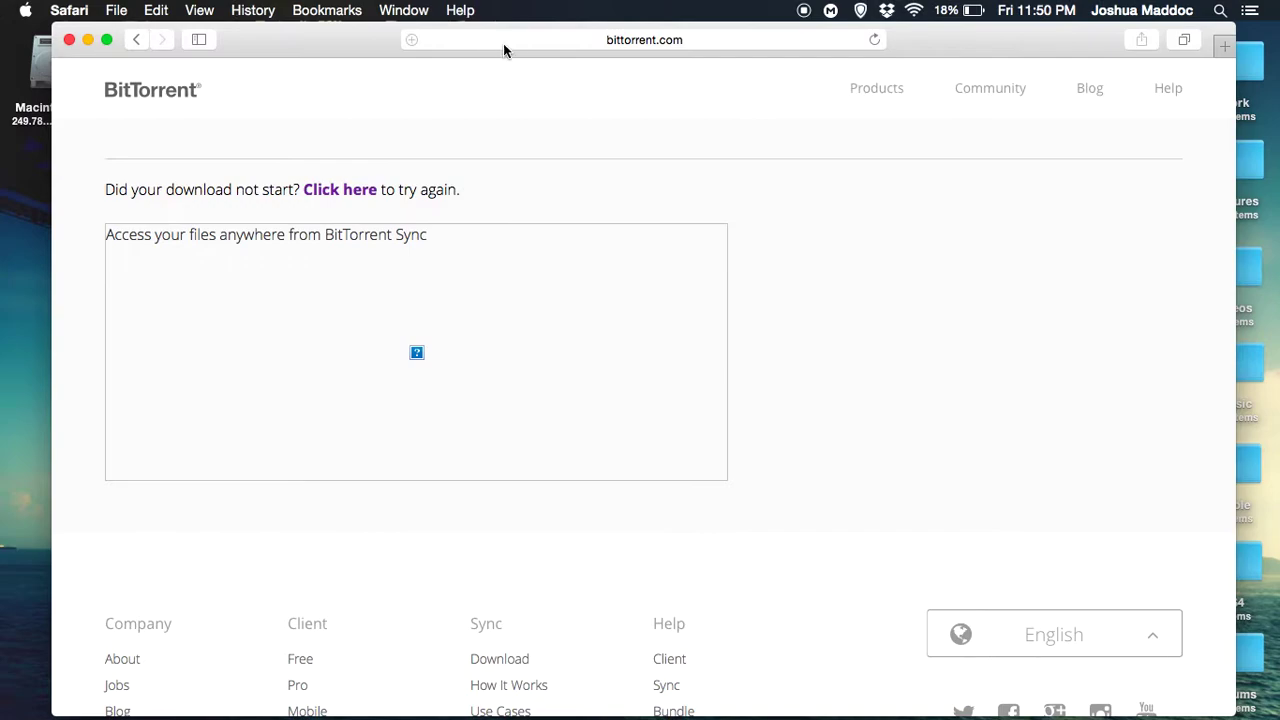
# Load the KickassTorrents site at kat.cr in Safari.
pyautogui.click(505, 47)
pyautogui.write('kat.cr')
pyautogui.press('Return')
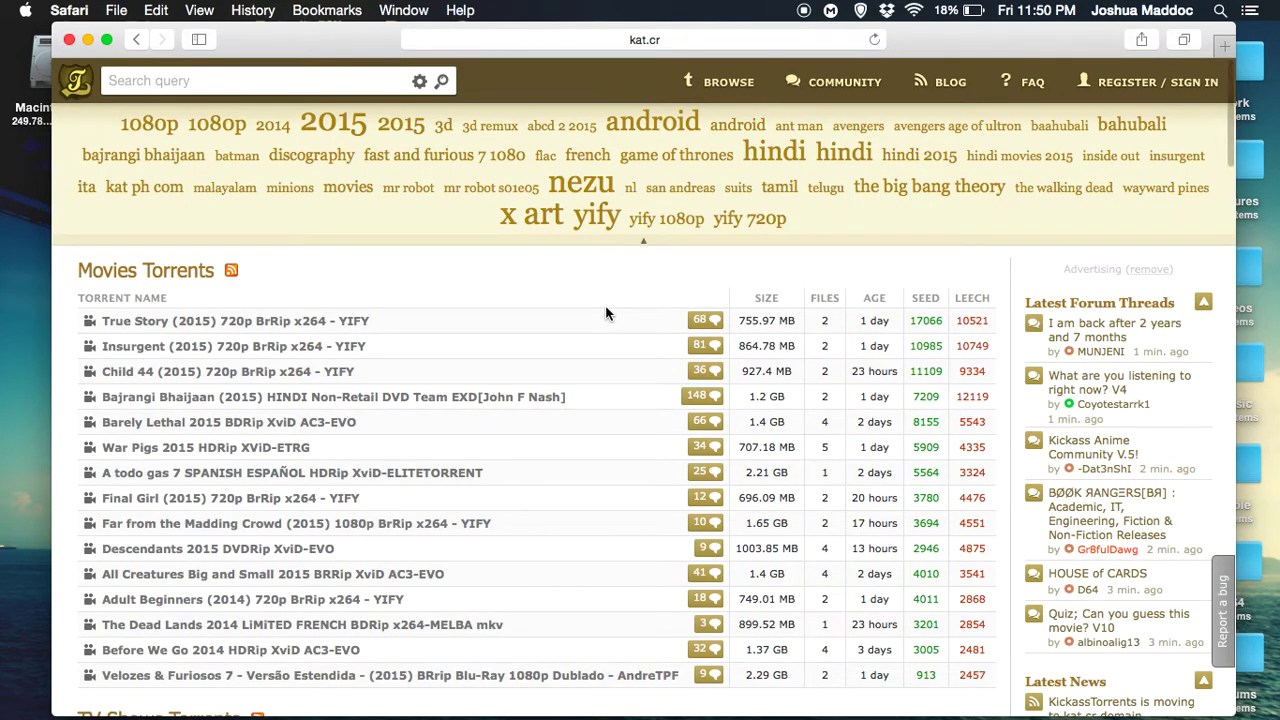
# Search for 'fast and furious 7' and scroll through the torrent results.
pyautogui.write('fast')
pyautogui.click(287, 109)
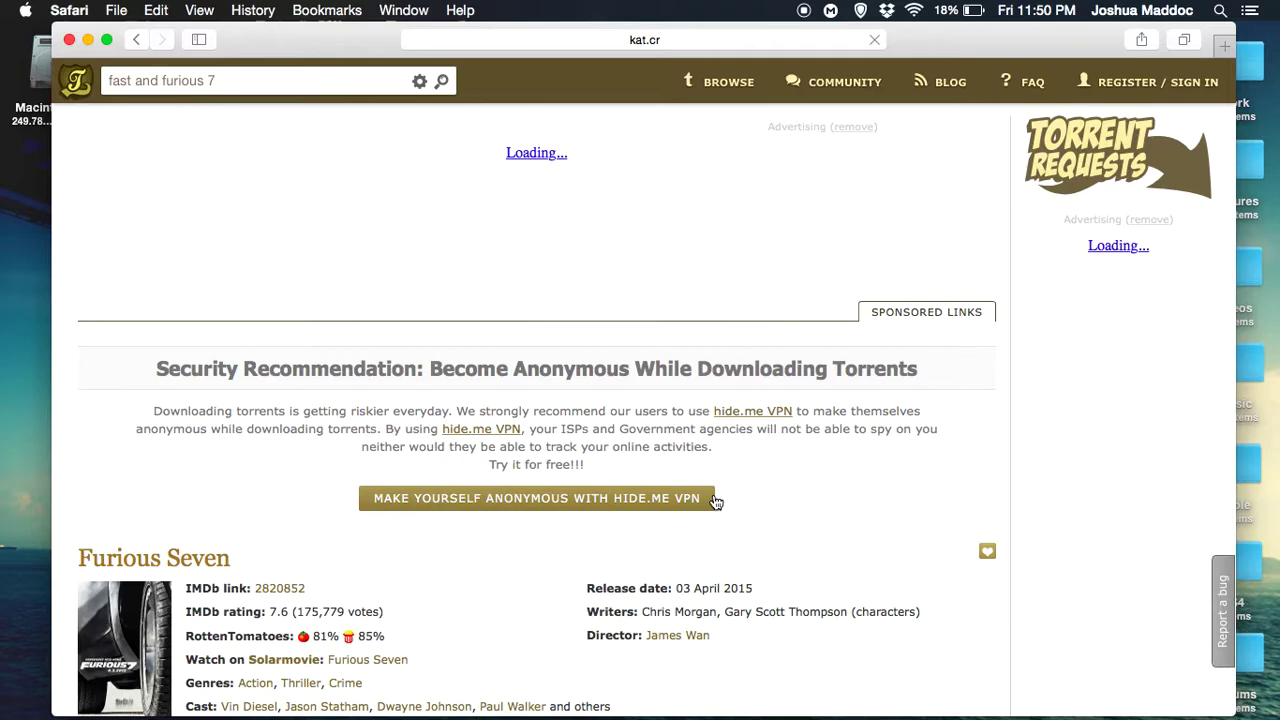
pyautogui.scroll(-10, 716, 495)
pyautogui.moveTo(567, 236)
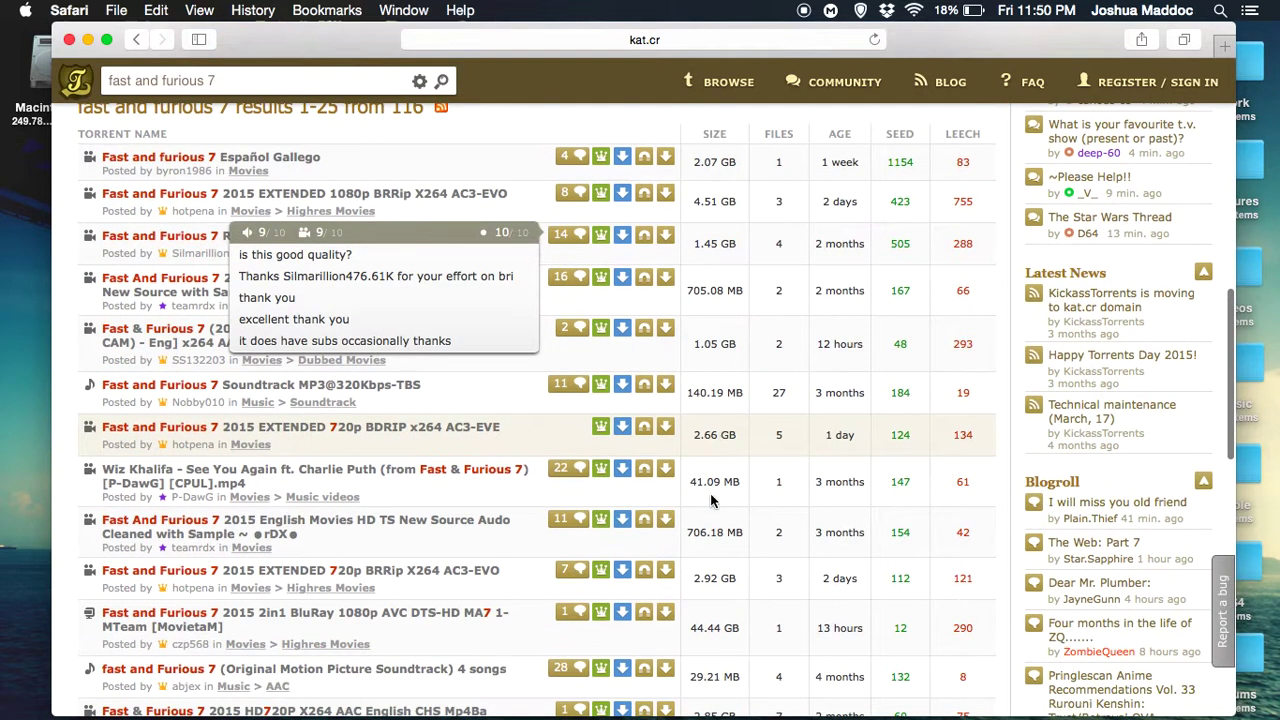
pyautogui.scroll(-2, 712, 500)
pyautogui.scroll(-2, 712, 500)
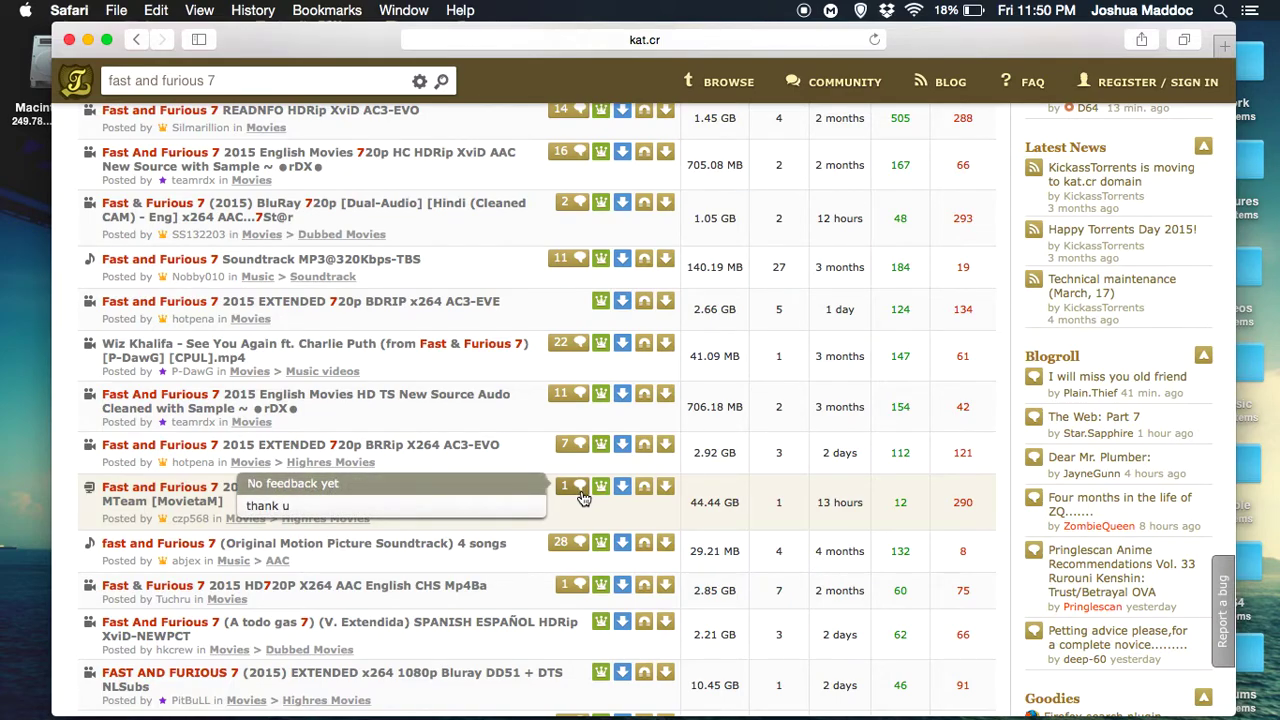
# Download the 2in1 BluRay 1080p .torrent file and open it in BitTorrent.
pyautogui.click(668, 490)
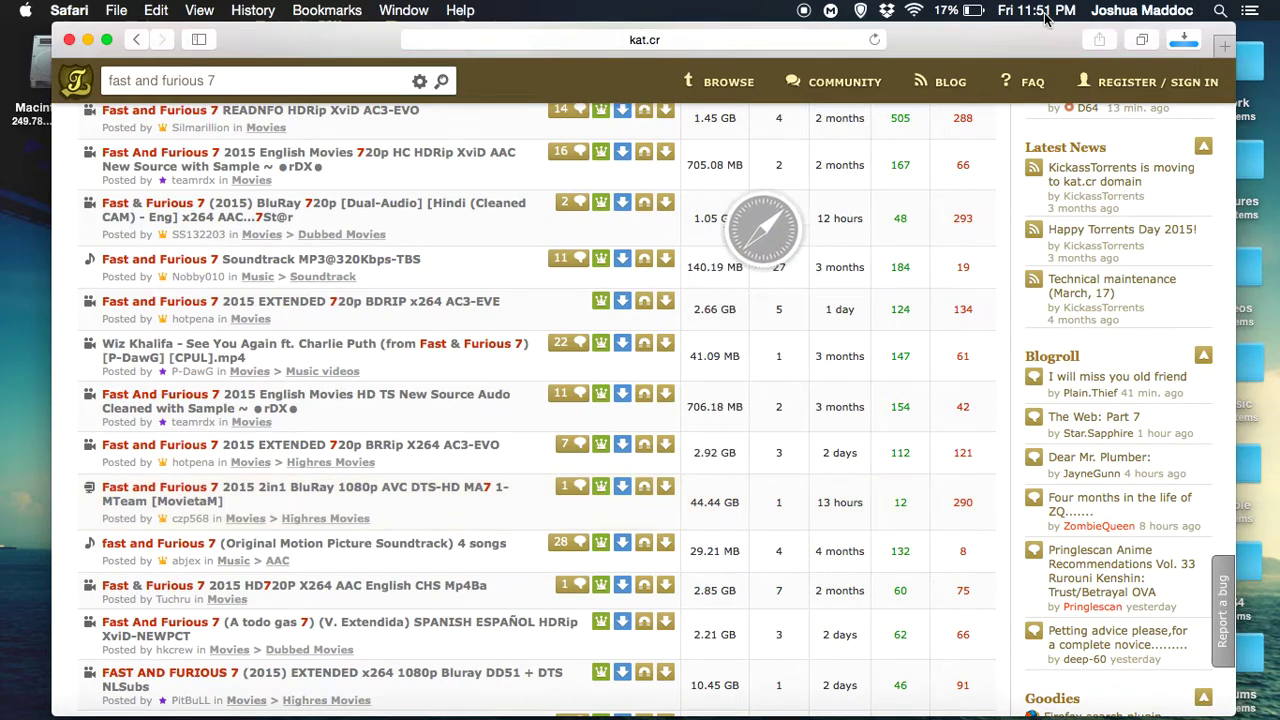
pyautogui.click(1188, 46)
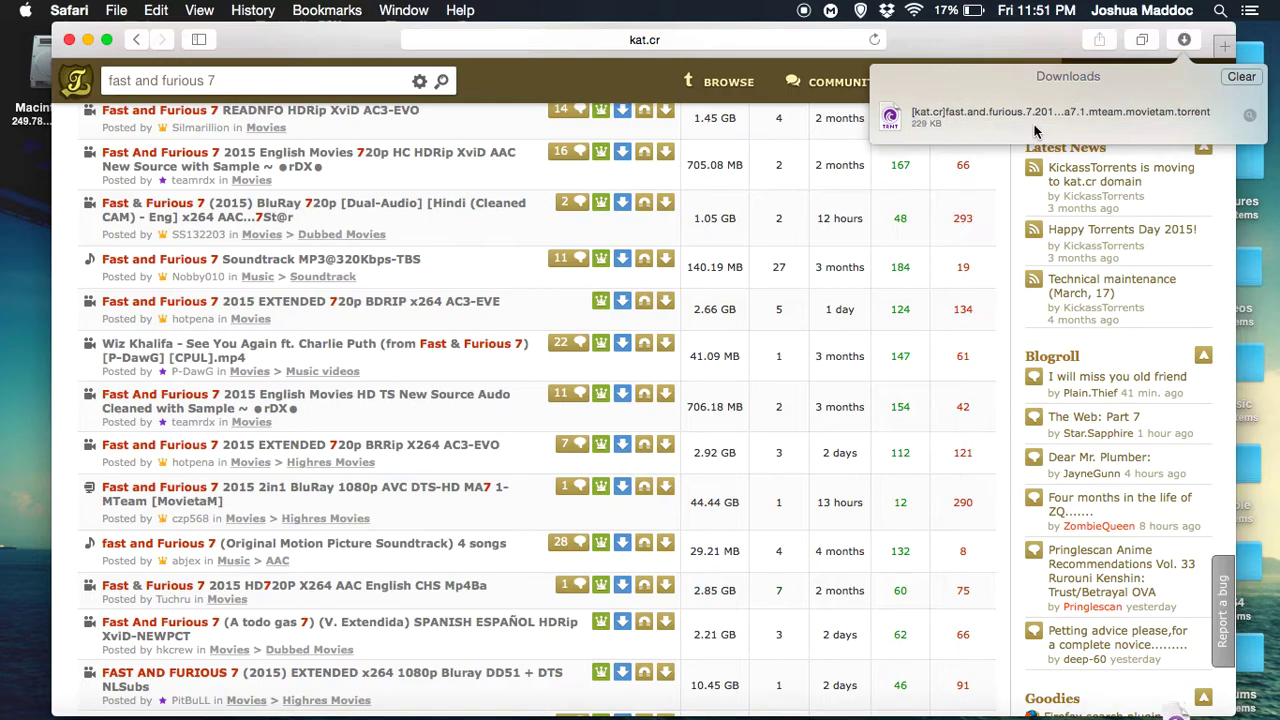
pyautogui.doubleClick(1035, 131)
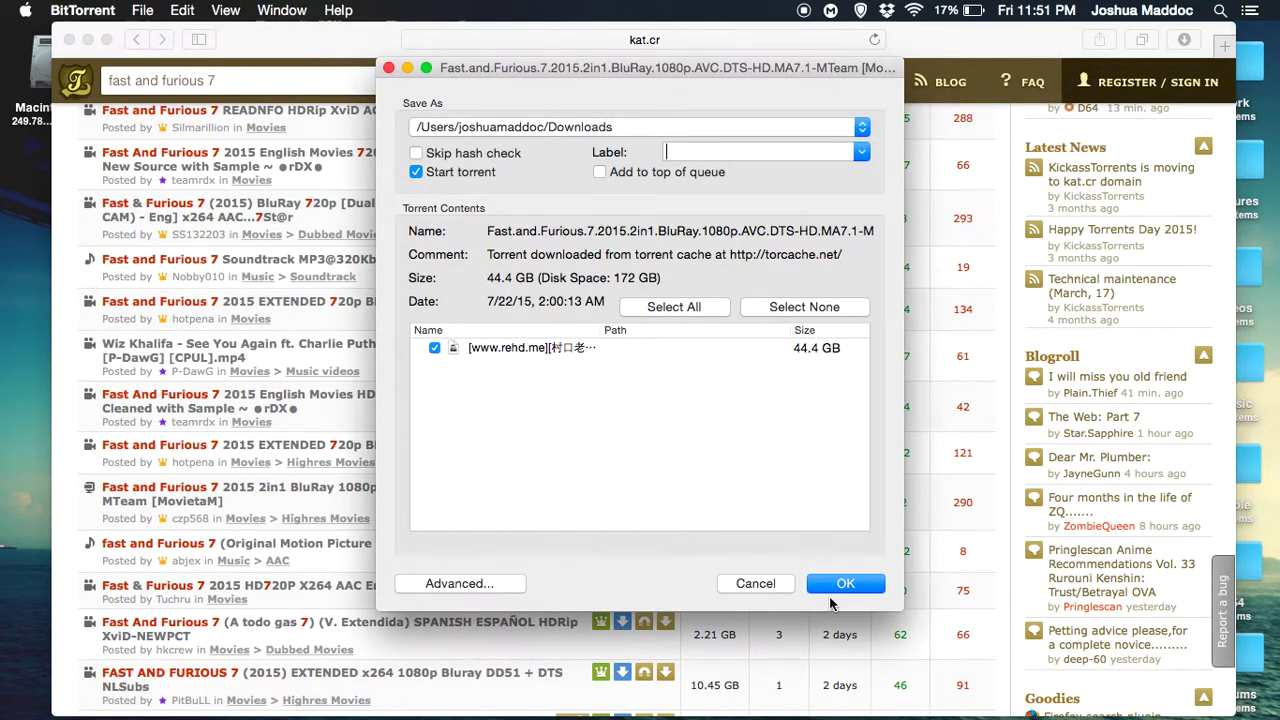
# Add the torrent to start downloading and highlight its 44.4 GB Total Size.
pyautogui.click(833, 588)
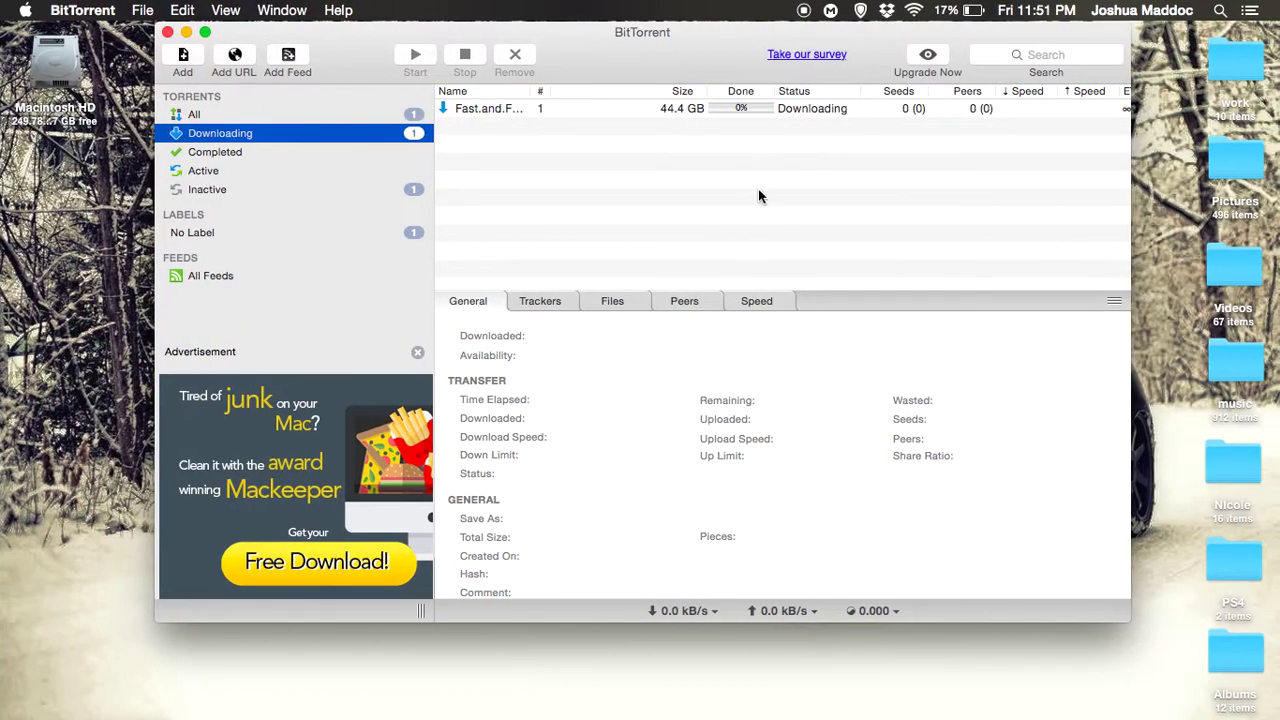
pyautogui.click(734, 108)
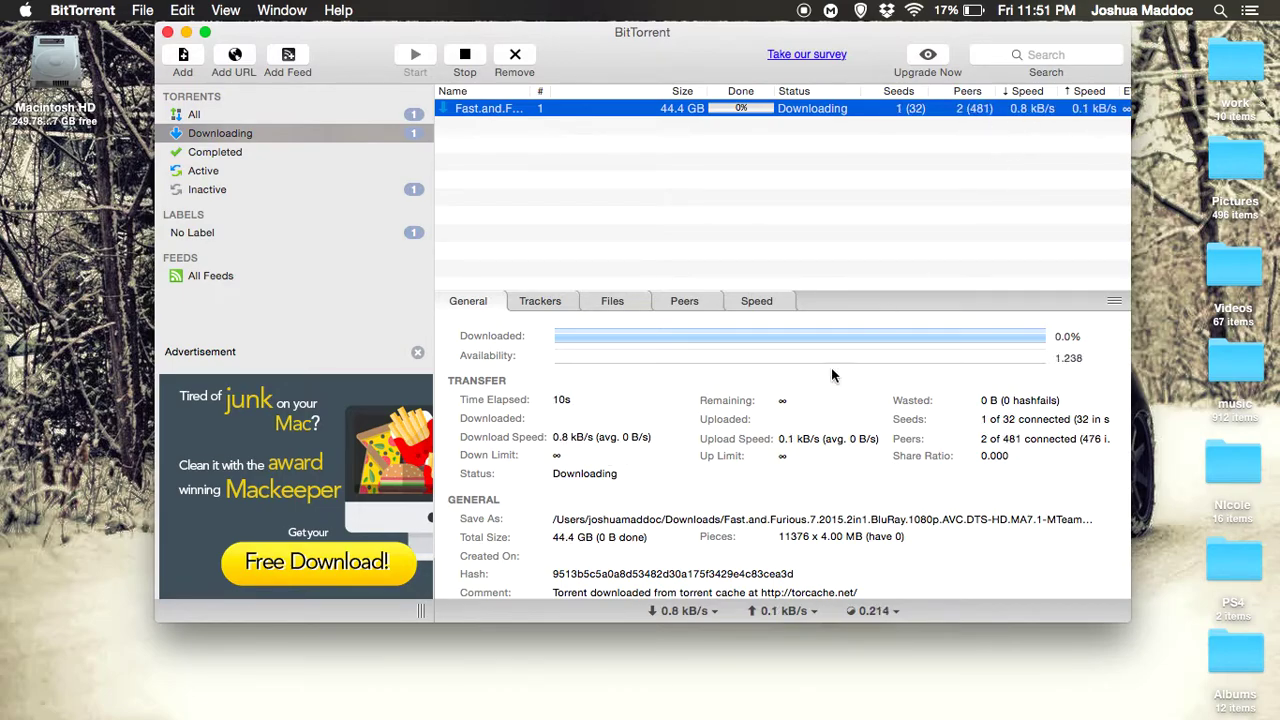
pyautogui.scroll(-1, 808, 398)
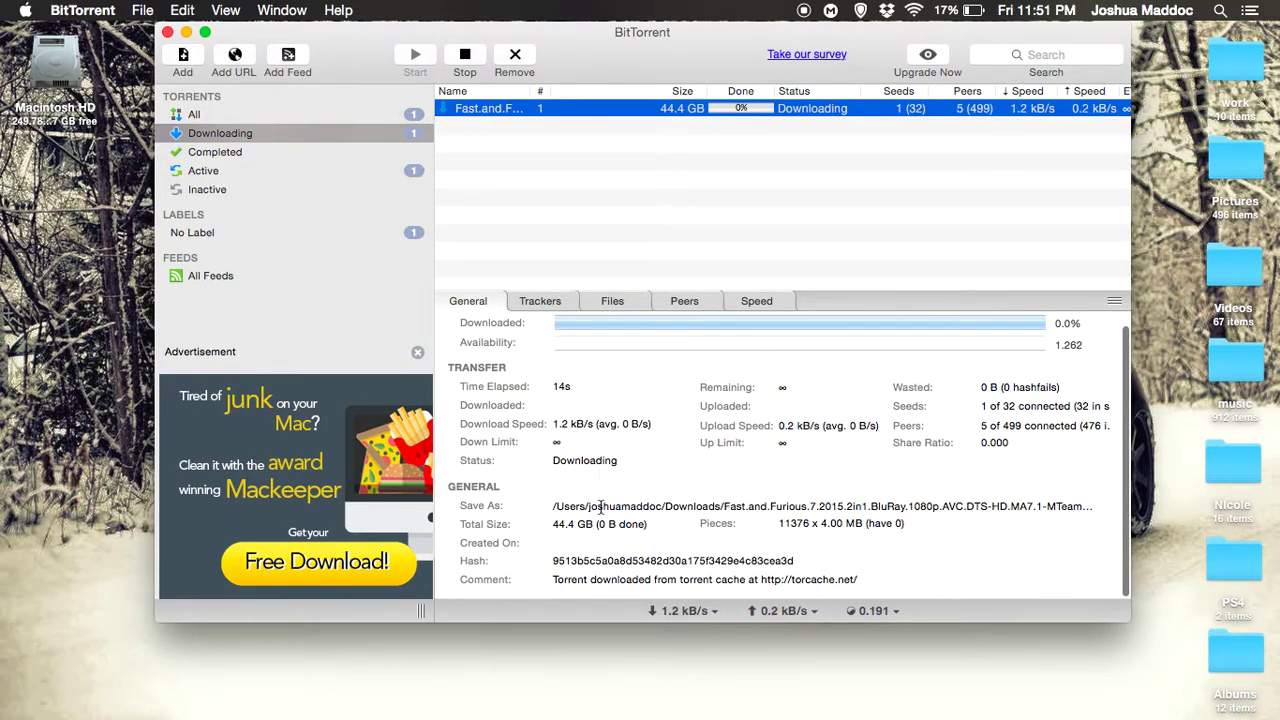
pyautogui.click(552, 523)
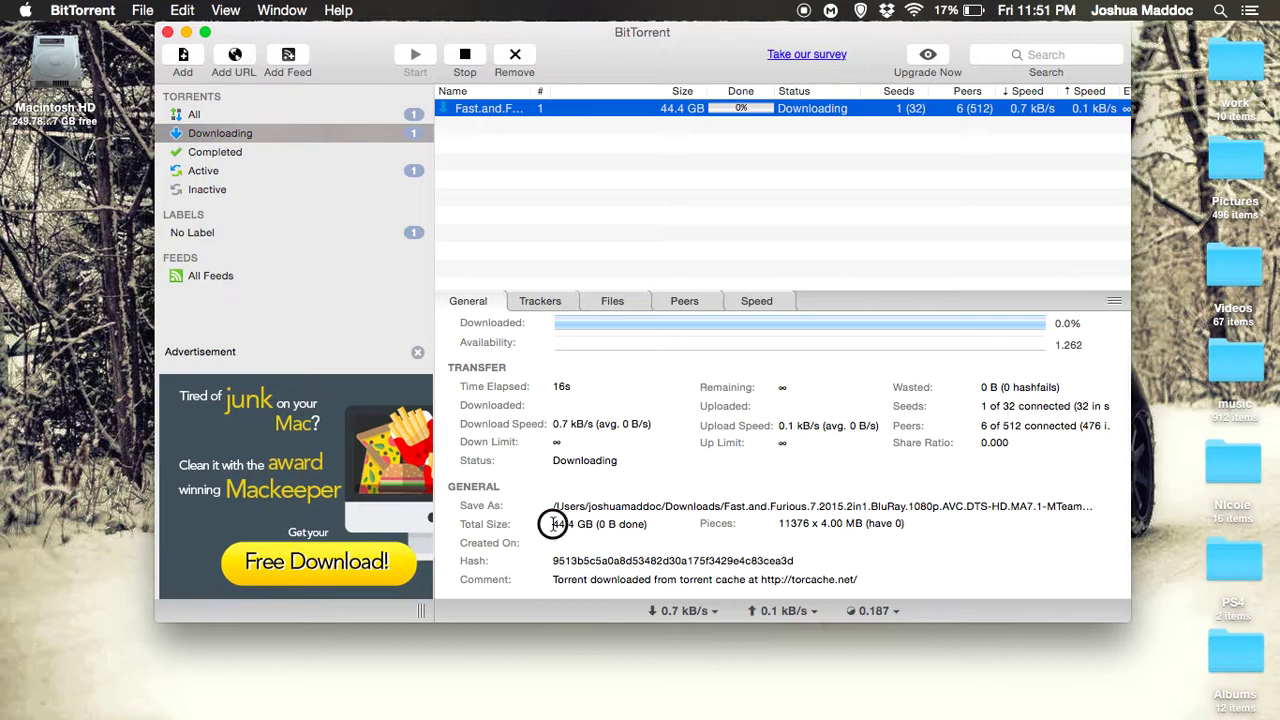
pyautogui.moveTo(552, 523); pyautogui.dragTo(650, 524)
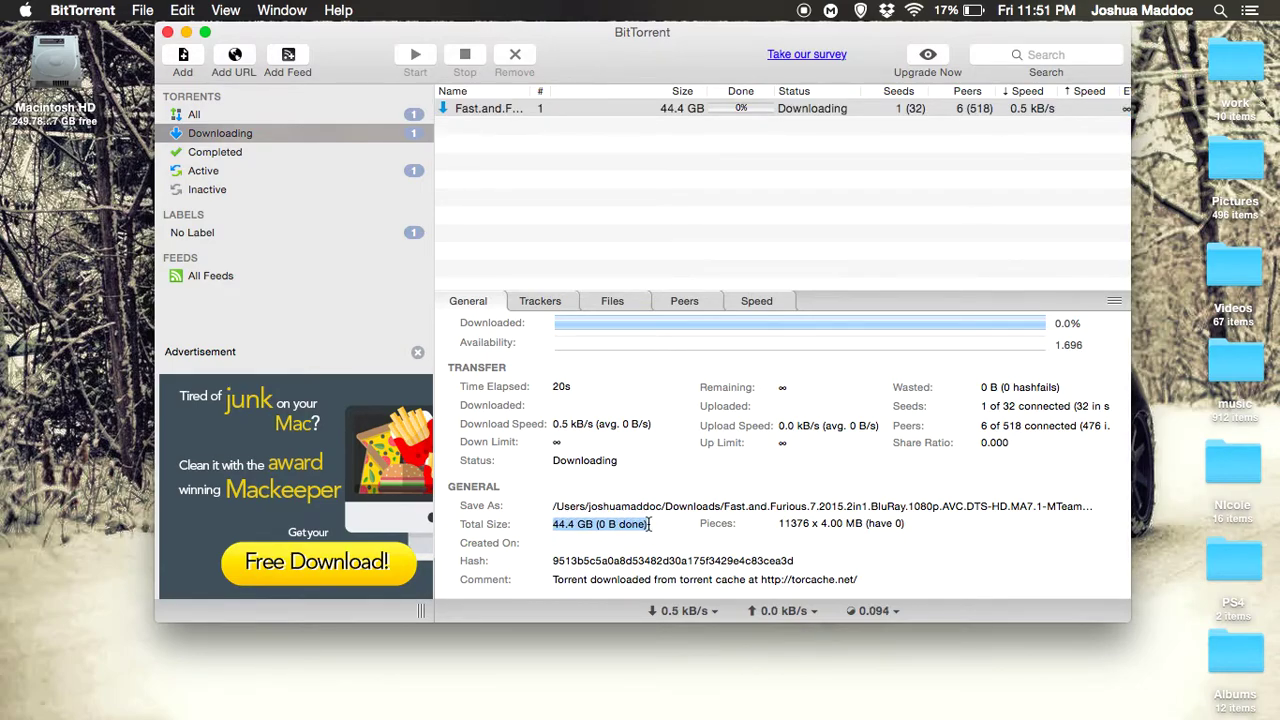
pyautogui.click(726, 108)
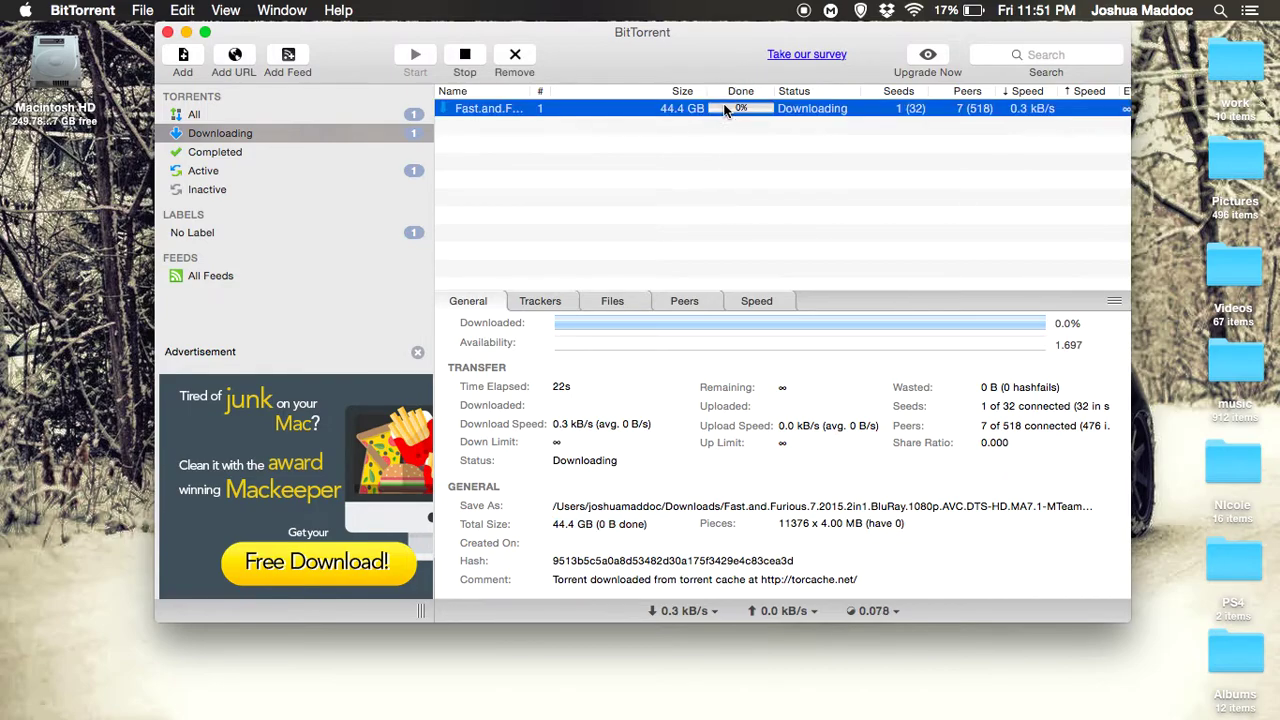
pyautogui.click(612, 302)
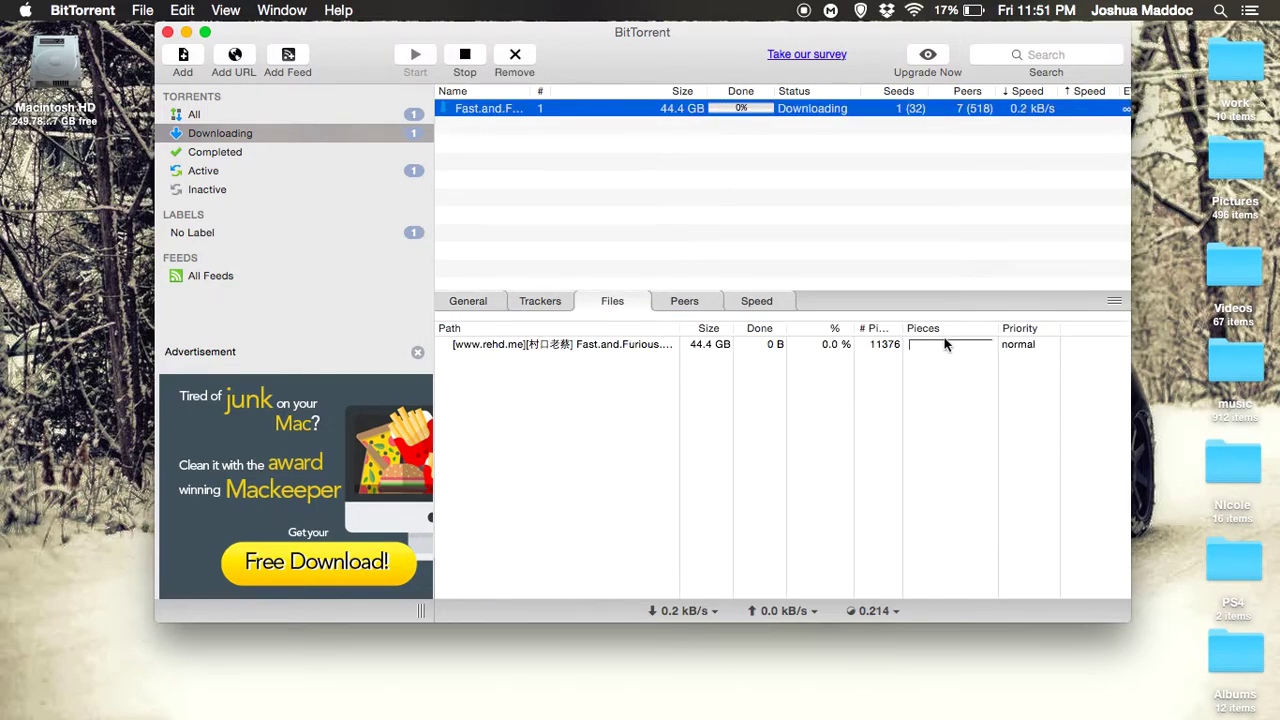
pyautogui.click(600, 345)
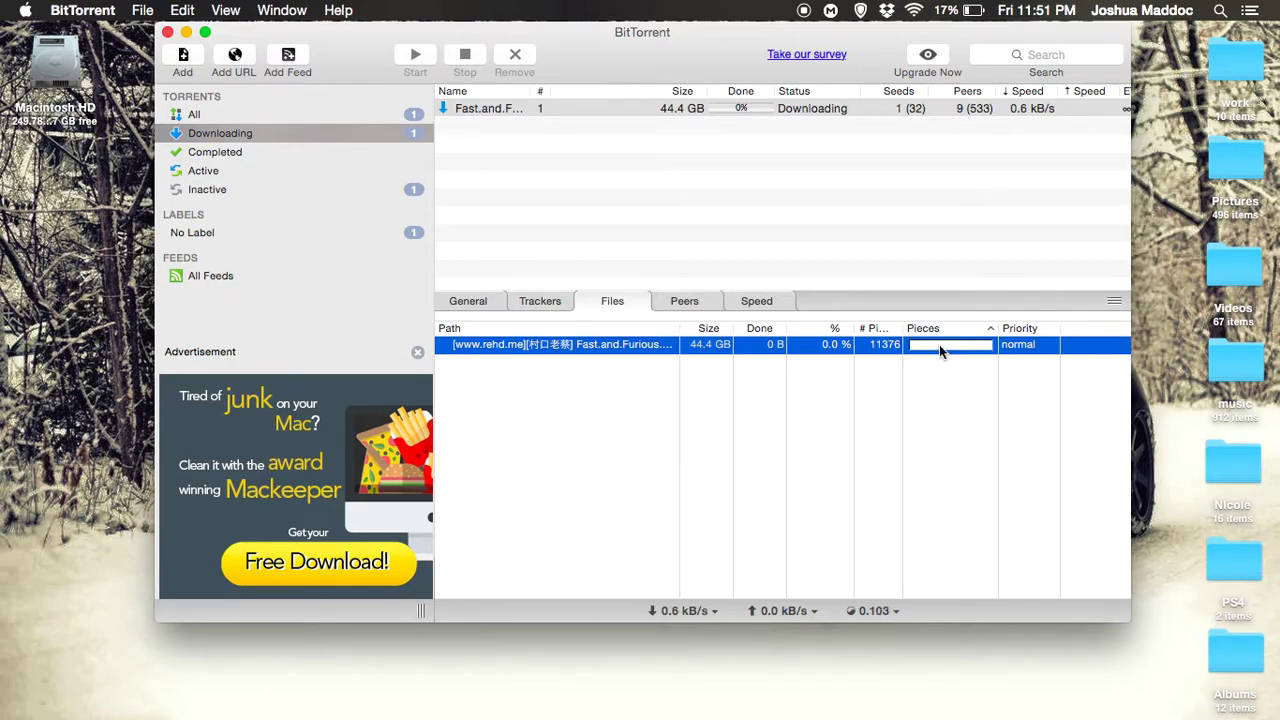
pyautogui.click(964, 346)
pyautogui.click(802, 108)
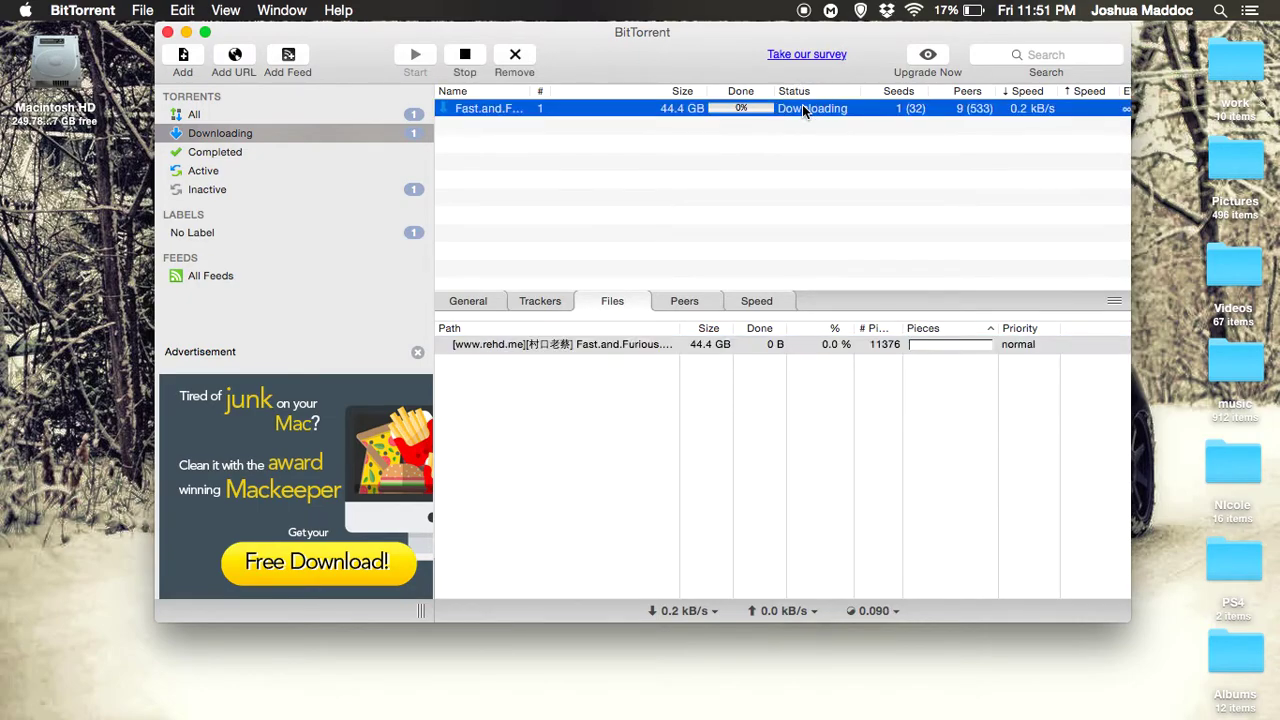
pyautogui.click(470, 302)
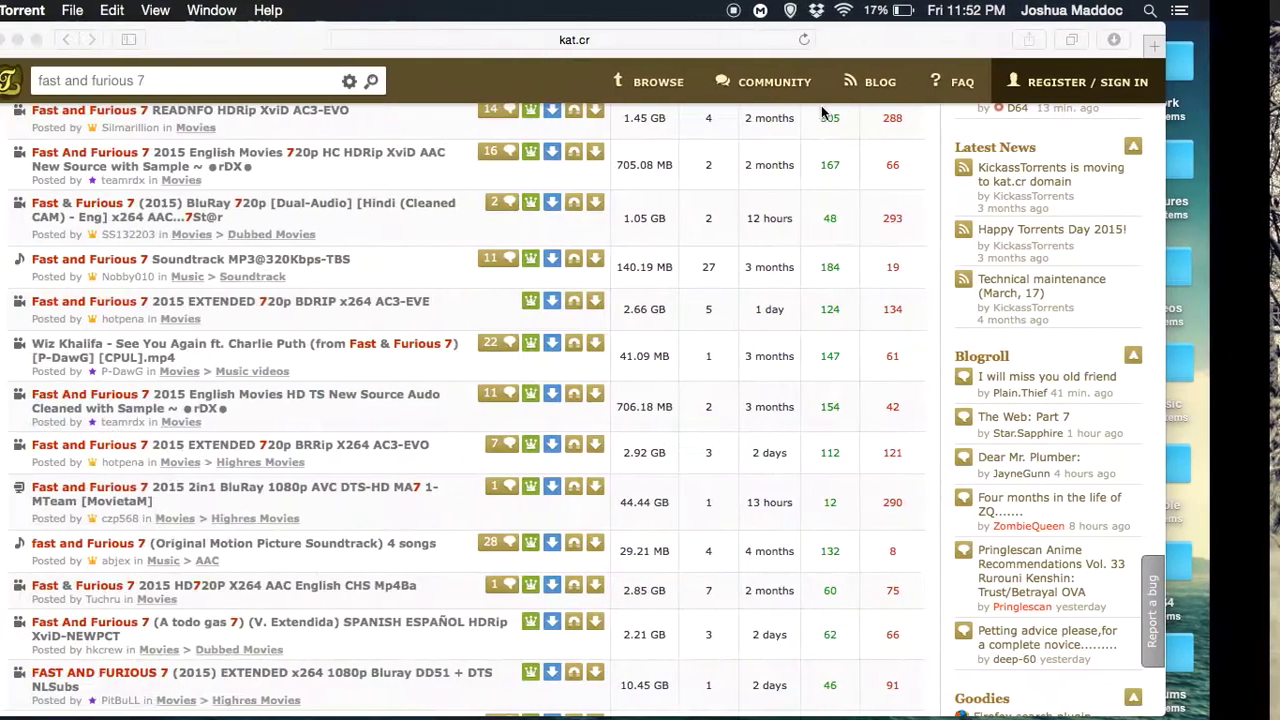
pyautogui.scroll(3, 894, 234)
pyautogui.scroll(5, 894, 229)
pyautogui.scroll(-5, 892, 224)
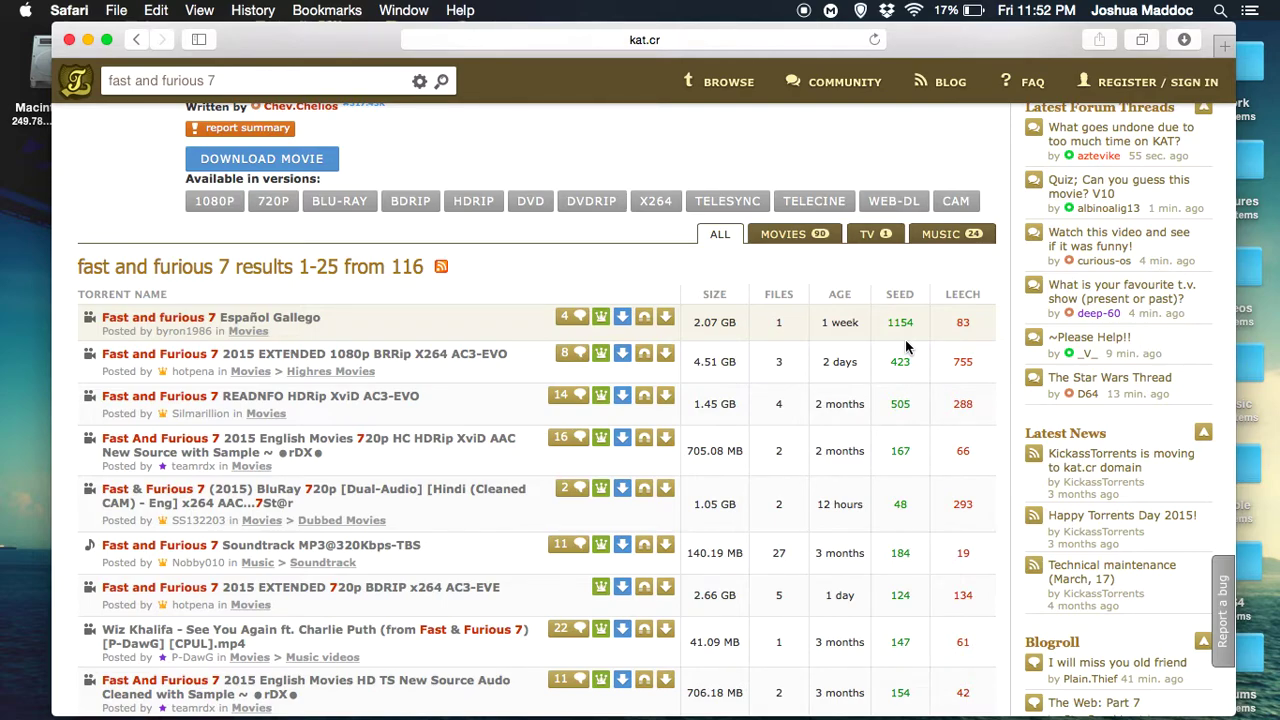
pyautogui.hotkey('ctrl', 'Right')
pyautogui.click(820, 111)
# Stop the movie torrent and browse to the Downloads folder in Finder via Go.
pyautogui.rightClick(820, 111)
pyautogui.click(850, 149)
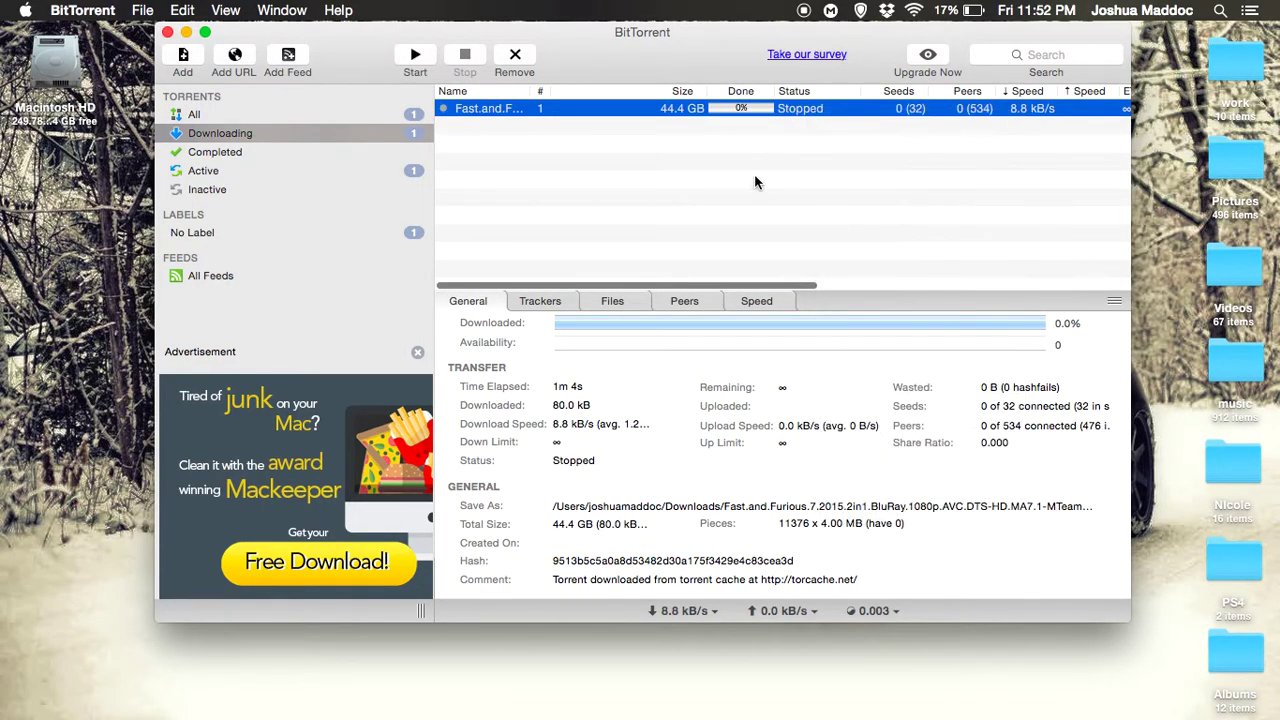
pyautogui.click(140, 316)
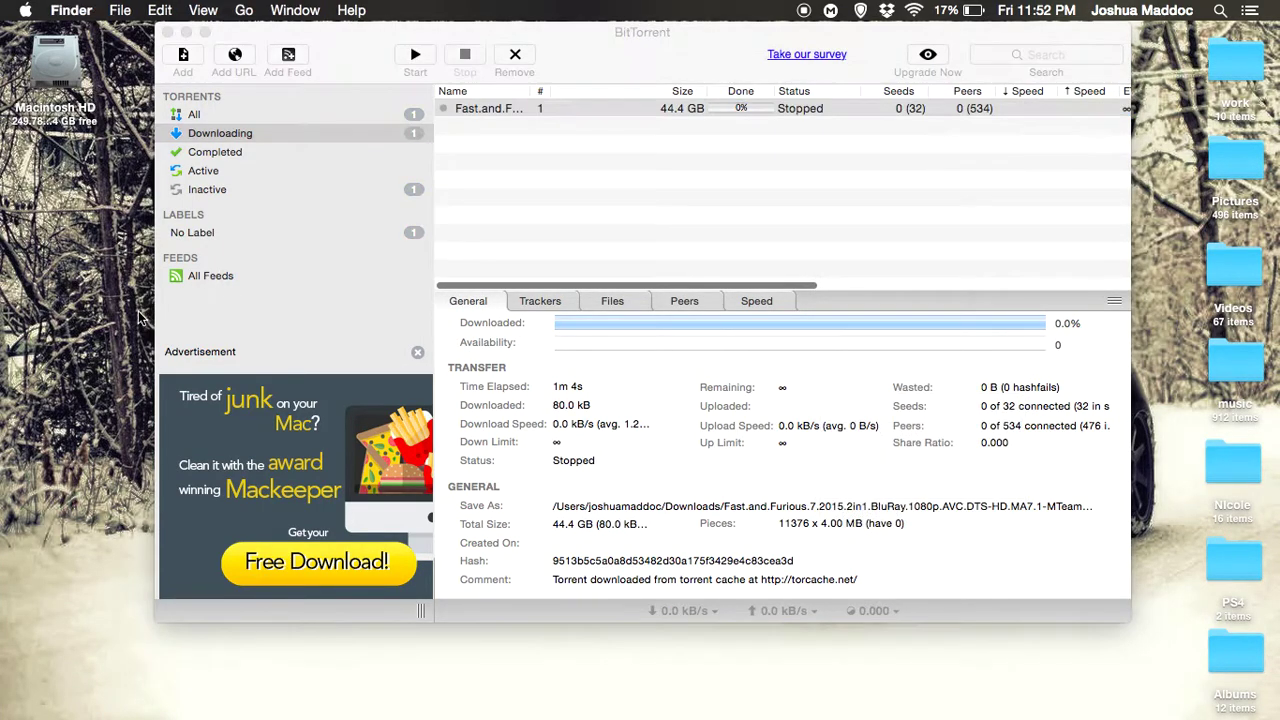
pyautogui.click(243, 10)
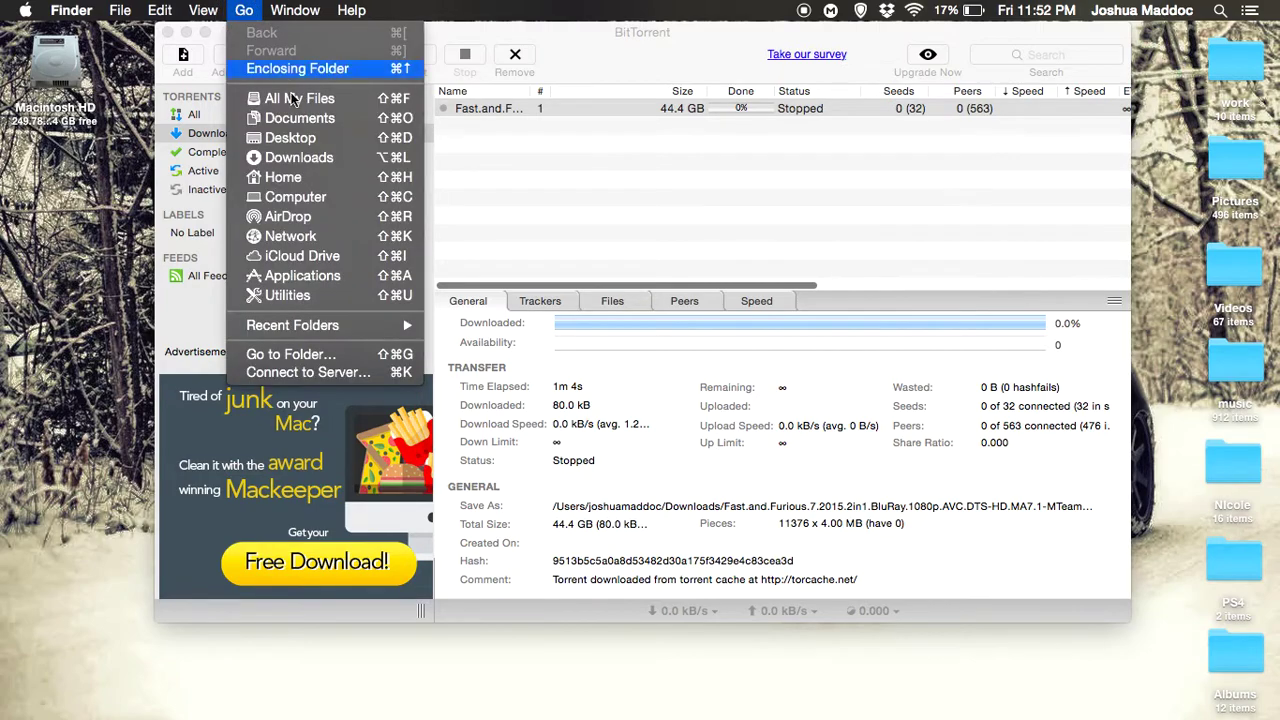
pyautogui.click(310, 160)
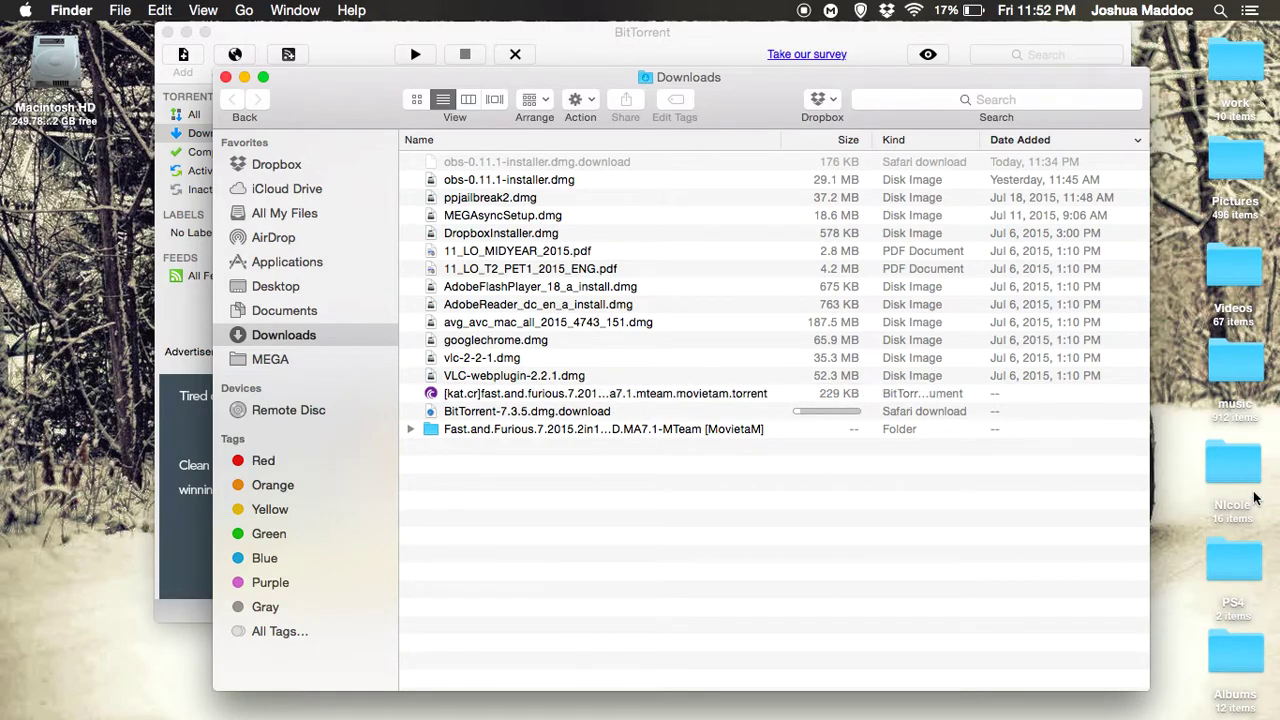
pyautogui.click(300, 311)
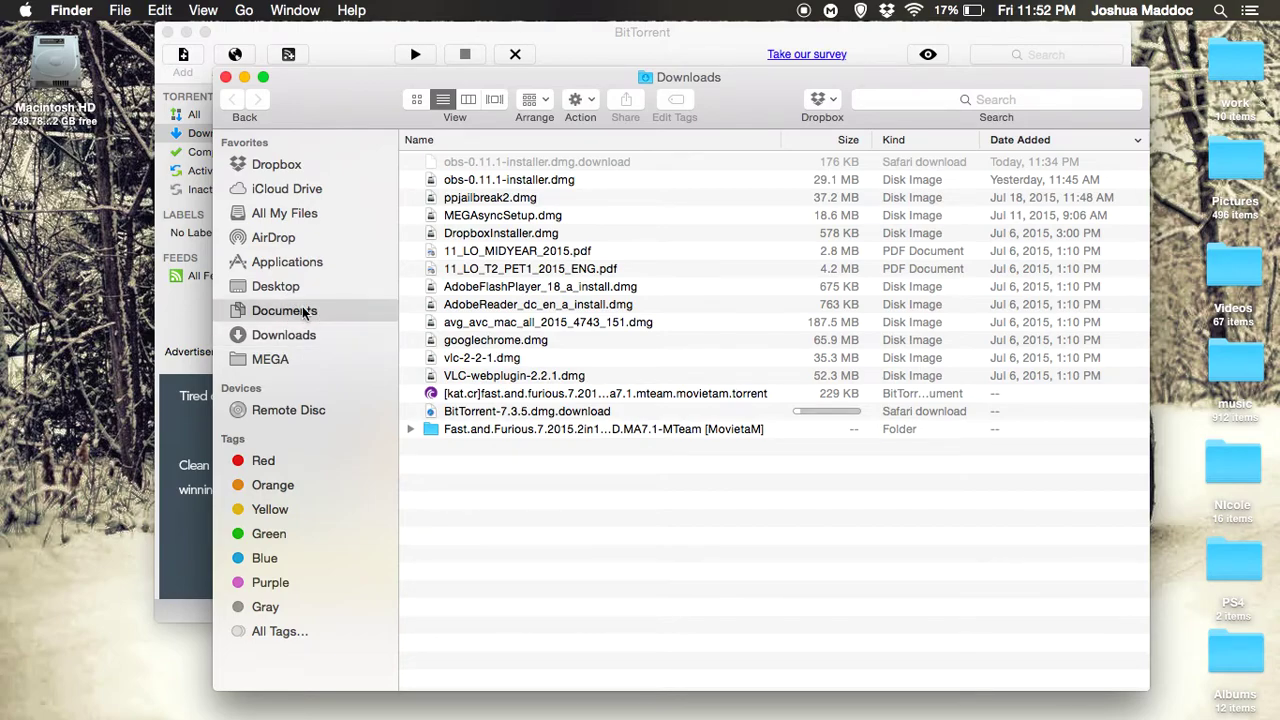
pyautogui.click(306, 338)
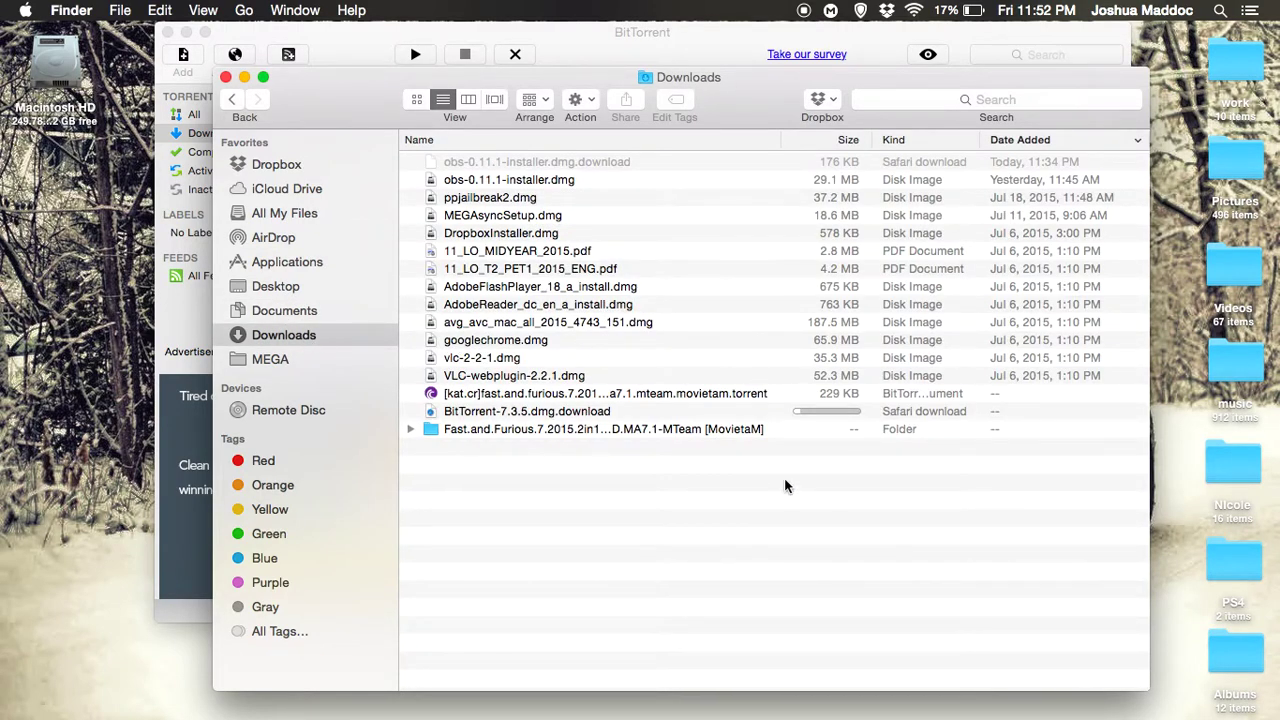
# Close Finder, remove the Fast and Furious 7 torrent with all files, and close BitTorrent's window.
pyautogui.click(226, 78)
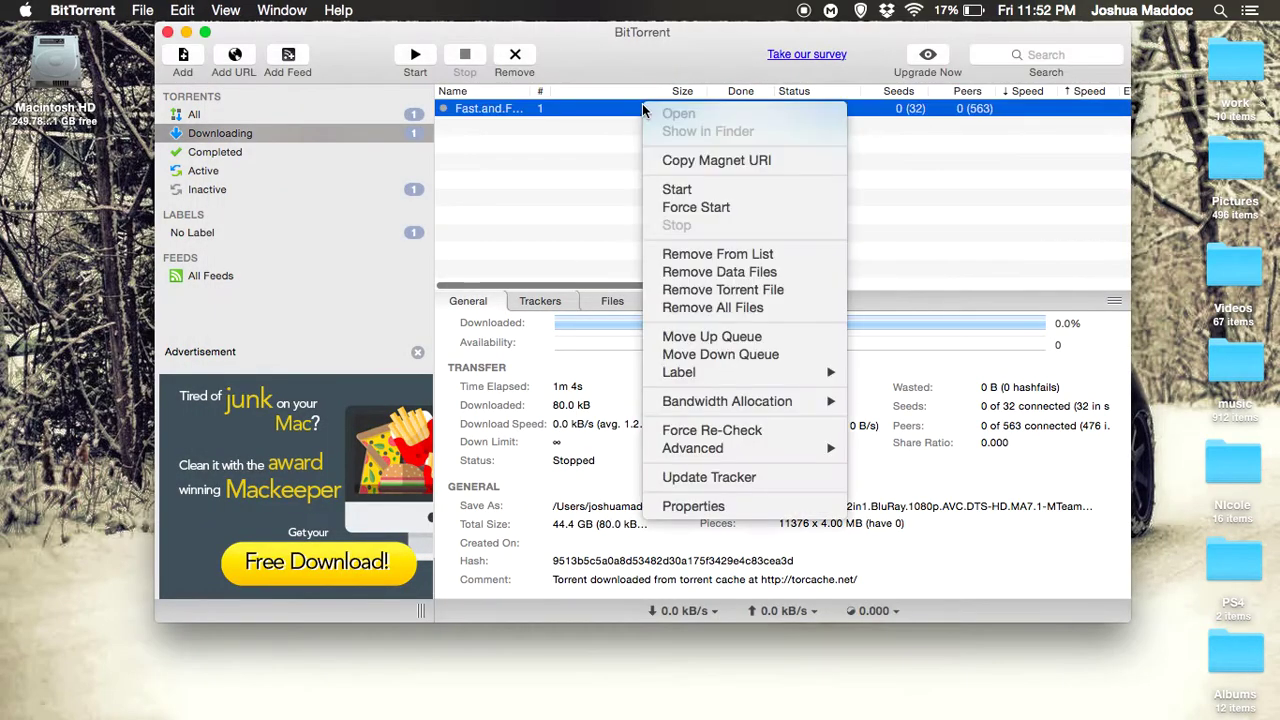
pyautogui.click(752, 310)
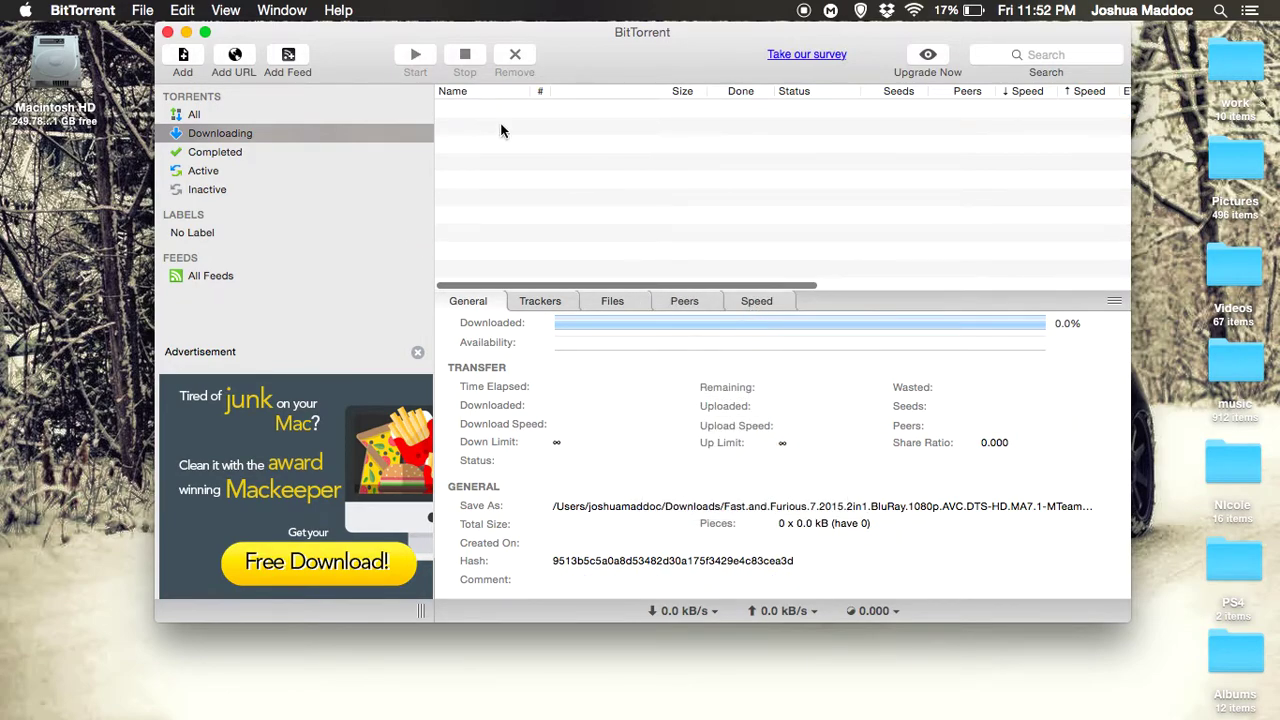
pyautogui.click(168, 33)
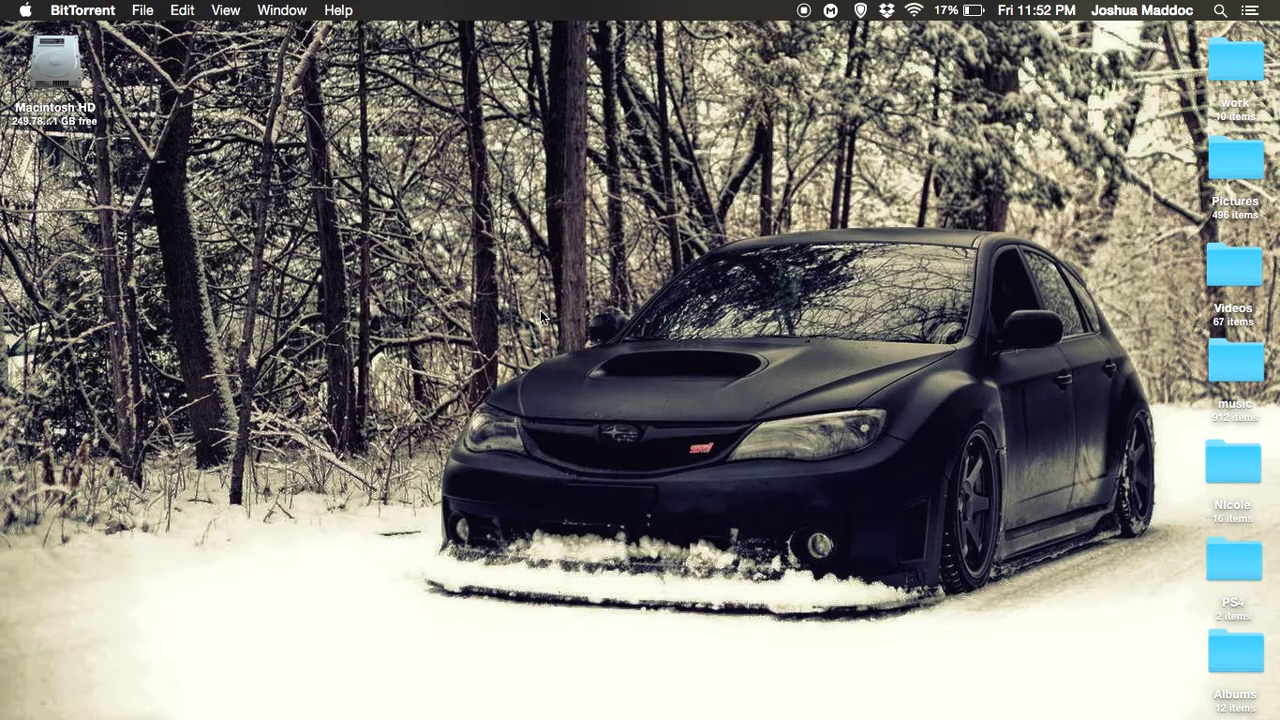